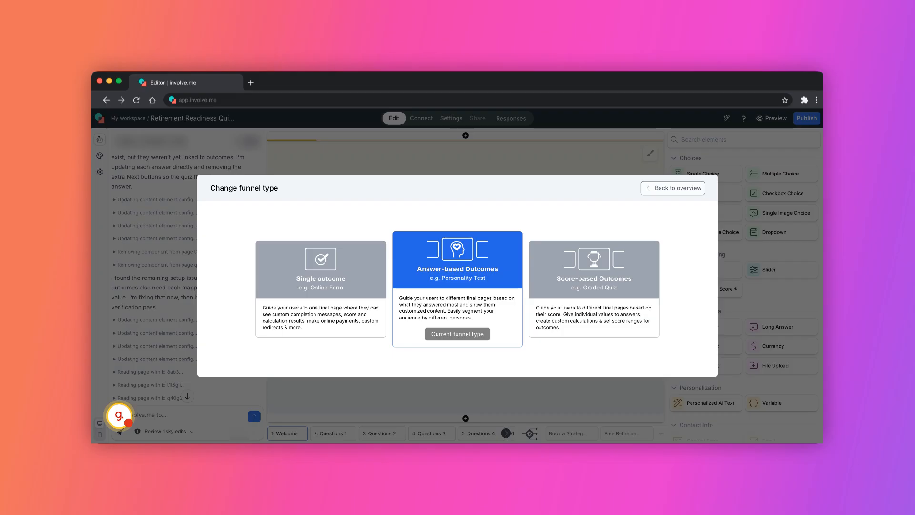
Step: Keep Answer-based Outcomes as the funnel type and go back to the overview
click(673, 189)
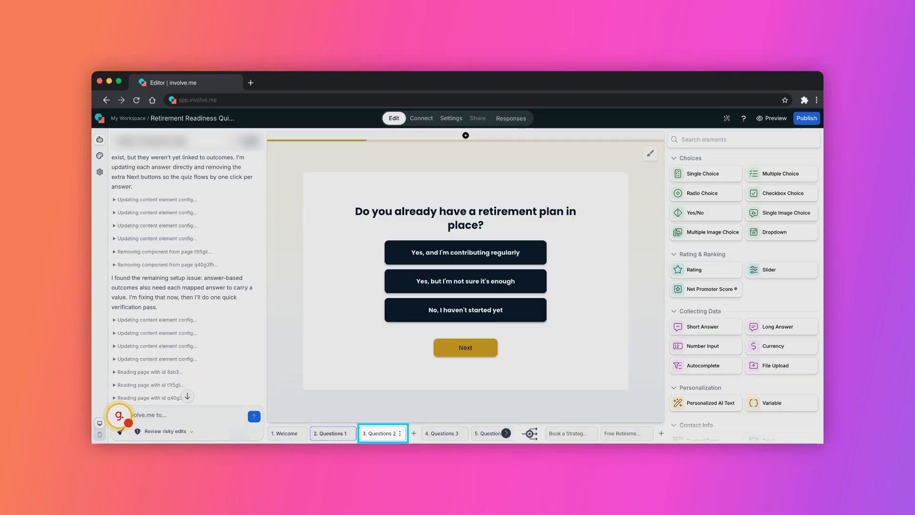
Step: Step through the retirement timing, net worth, age, concern and contact pages, ending on Book a Strategy
click(380, 433)
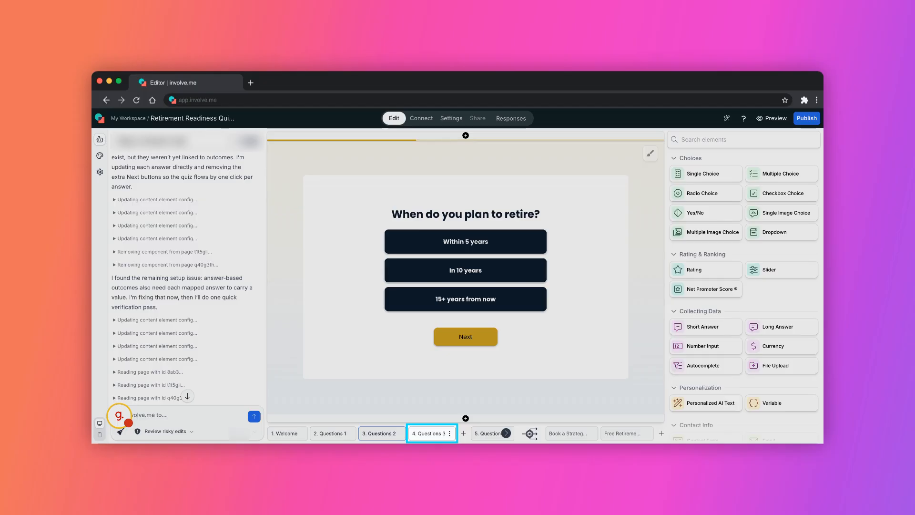
click(428, 434)
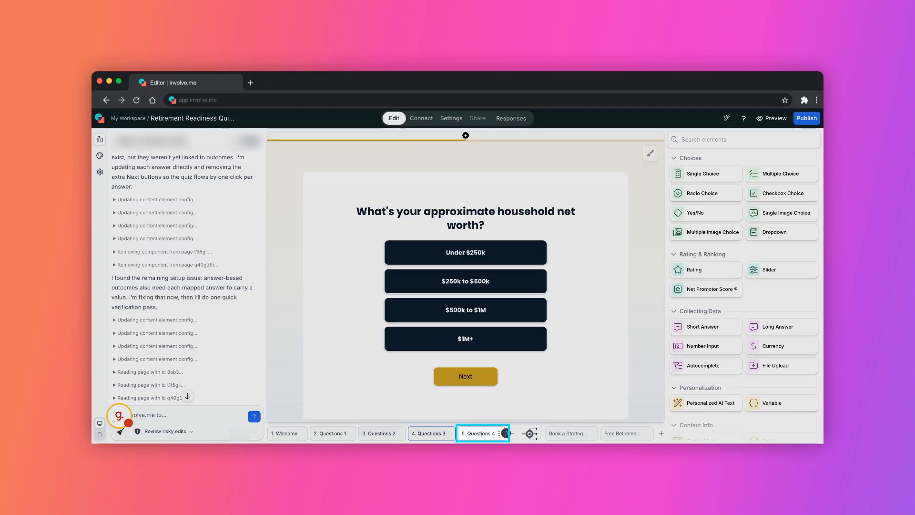
click(478, 433)
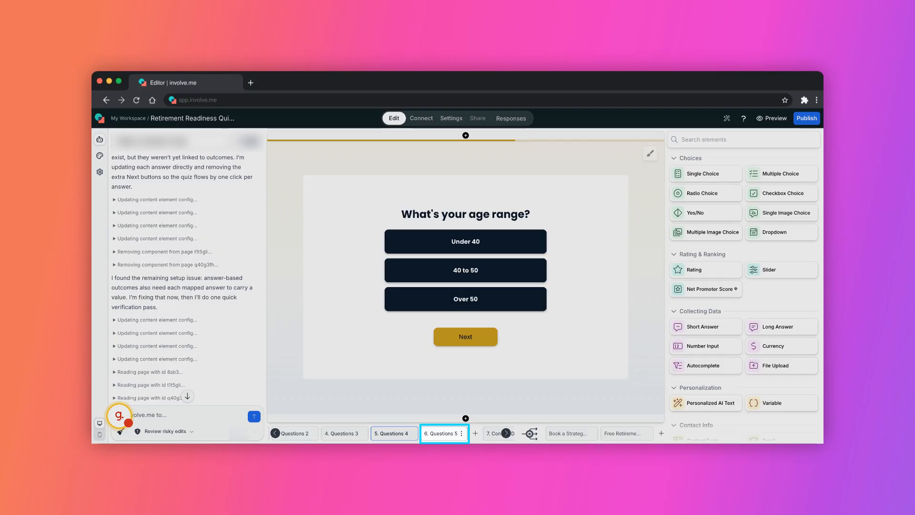
click(441, 434)
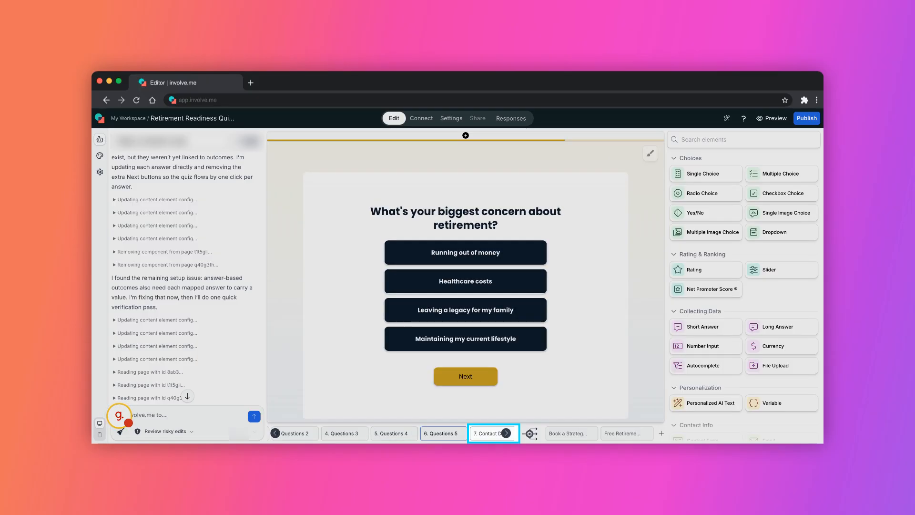
click(486, 433)
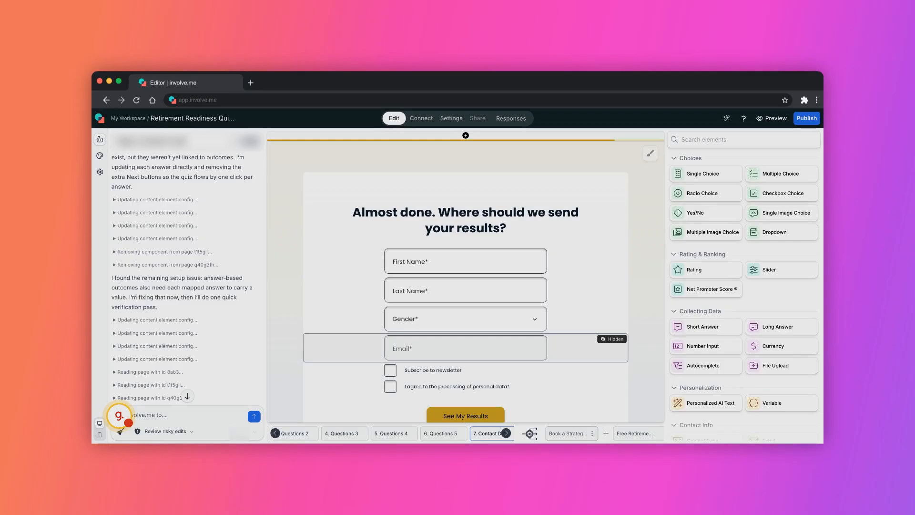
click(568, 433)
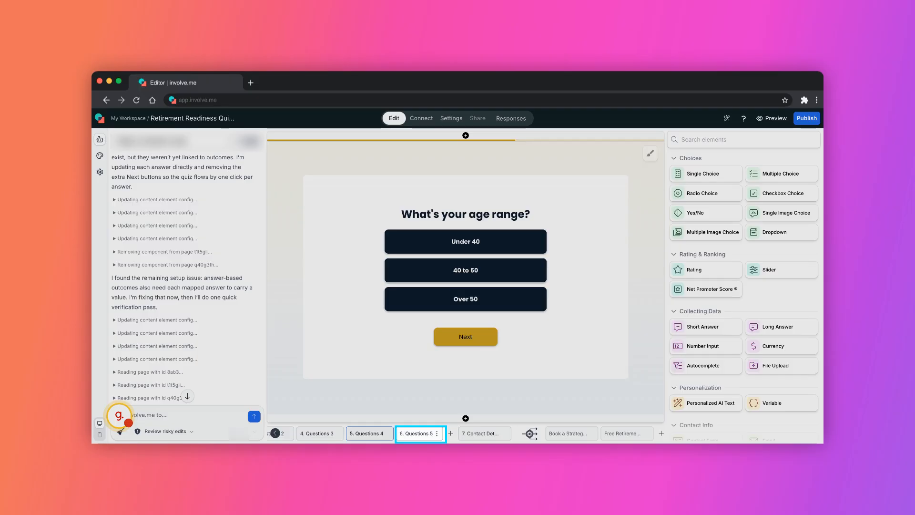
Step: Go to the Questions 5 concern page, then the 7. Contact Details page with its hidden Email field
click(416, 433)
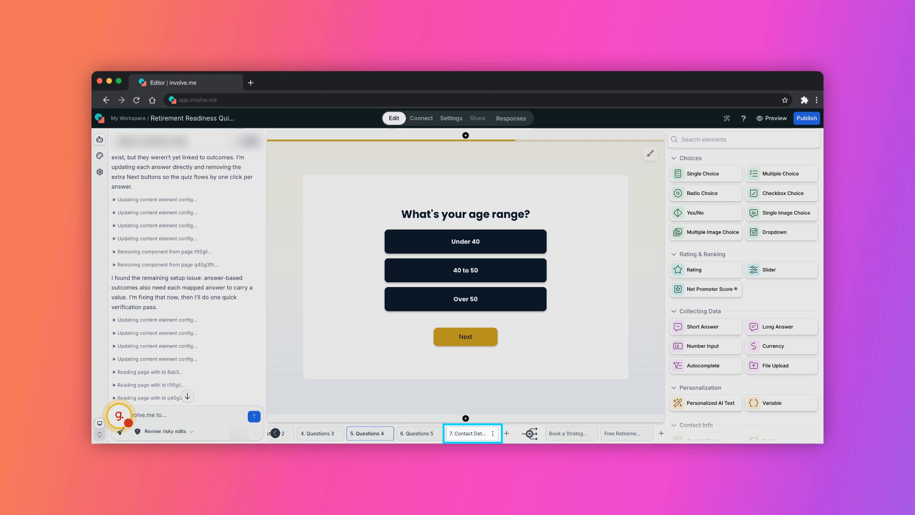
click(472, 433)
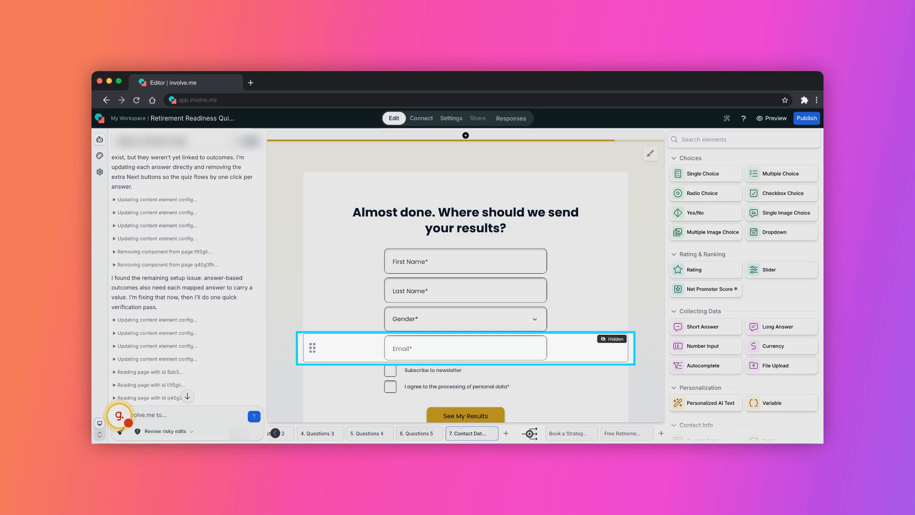
click(466, 348)
click(778, 385)
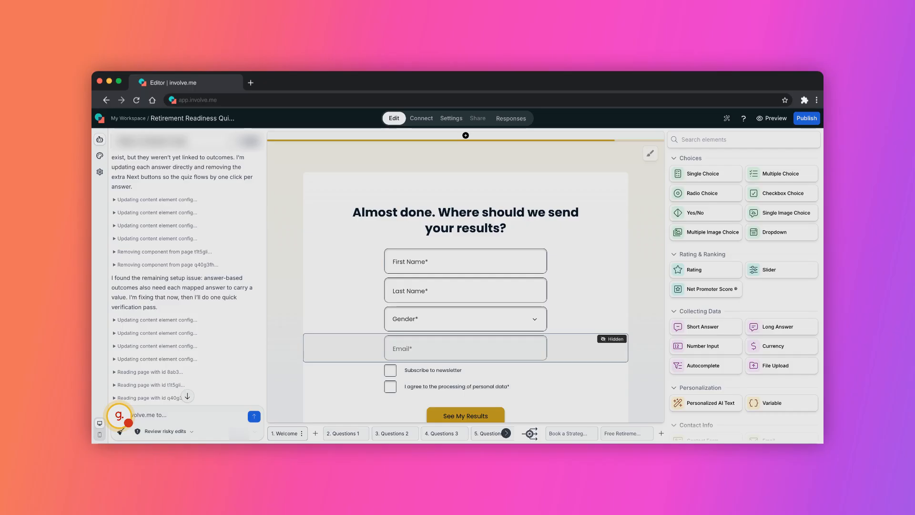
click(284, 434)
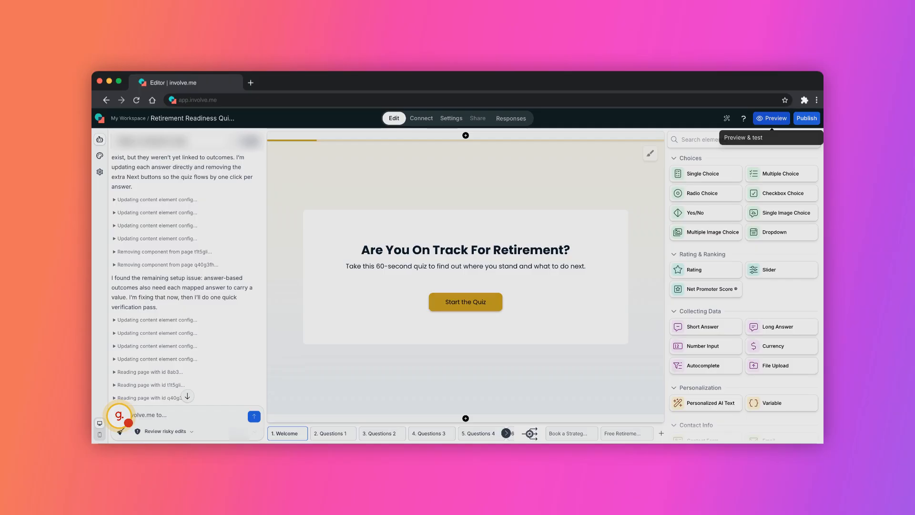
Step: Launch the Retirement Readiness quiz in Preview to test it
click(772, 118)
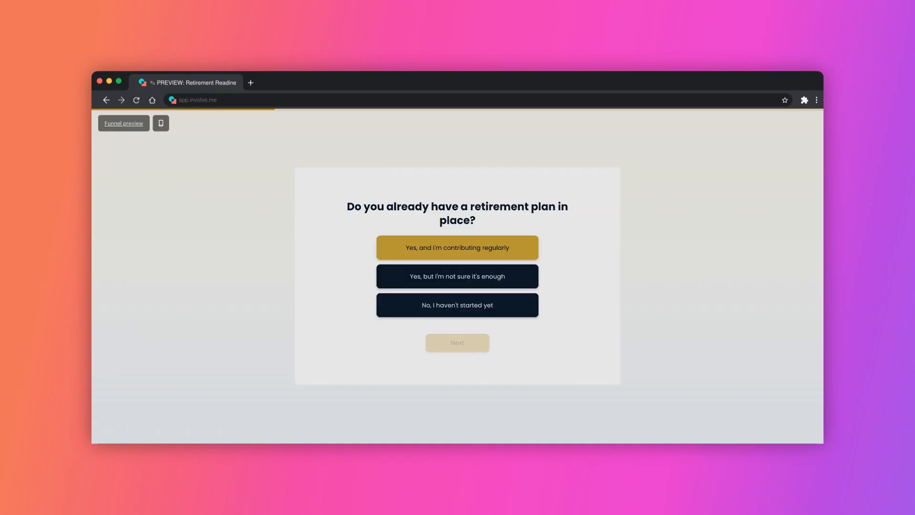
Step: In preview, answer 'Yes, and I'm contributing regularly', '15+ years from now' and 'Under $250k'
click(458, 248)
click(458, 342)
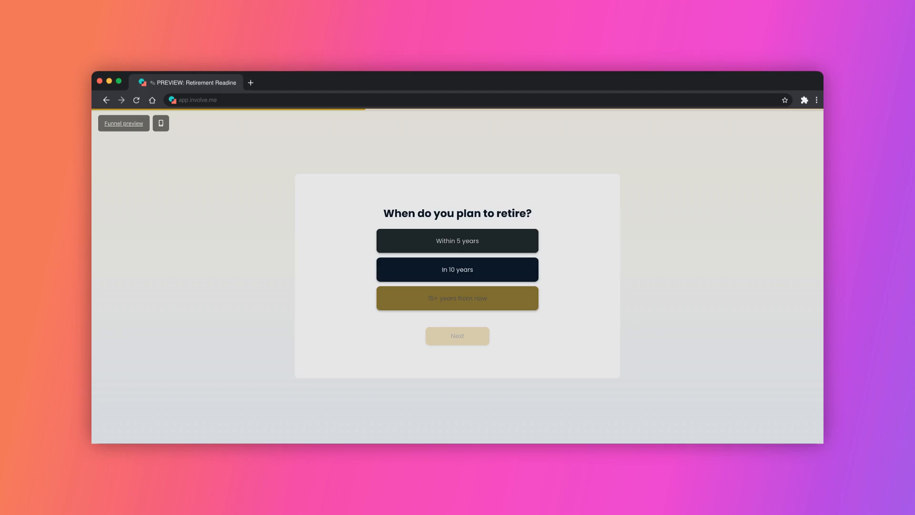
click(458, 298)
click(458, 336)
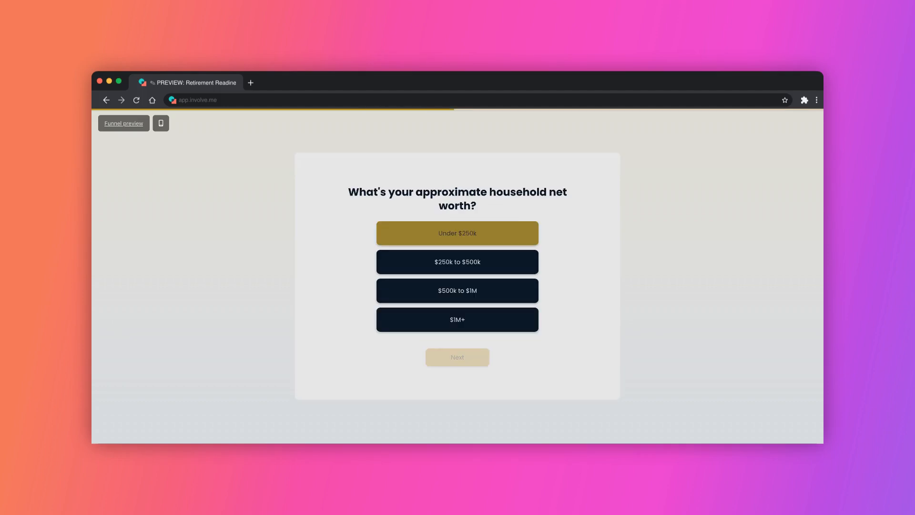
click(458, 233)
click(457, 357)
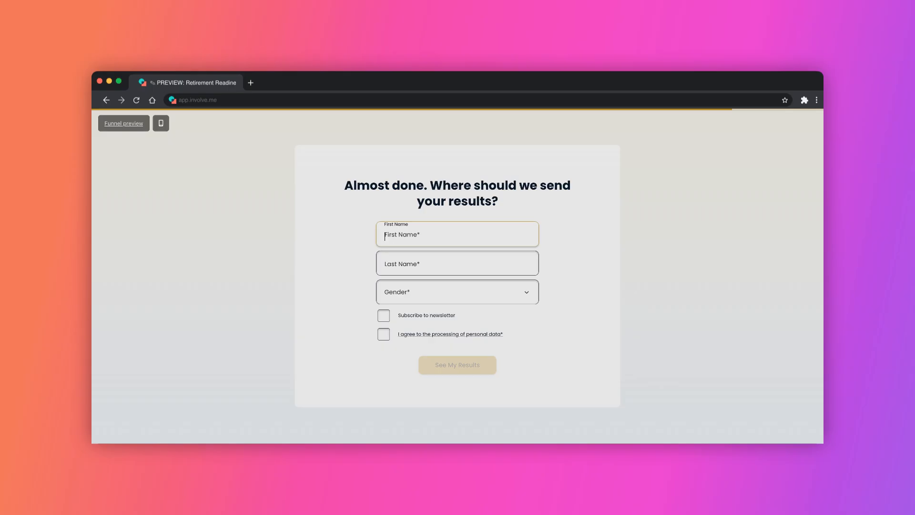
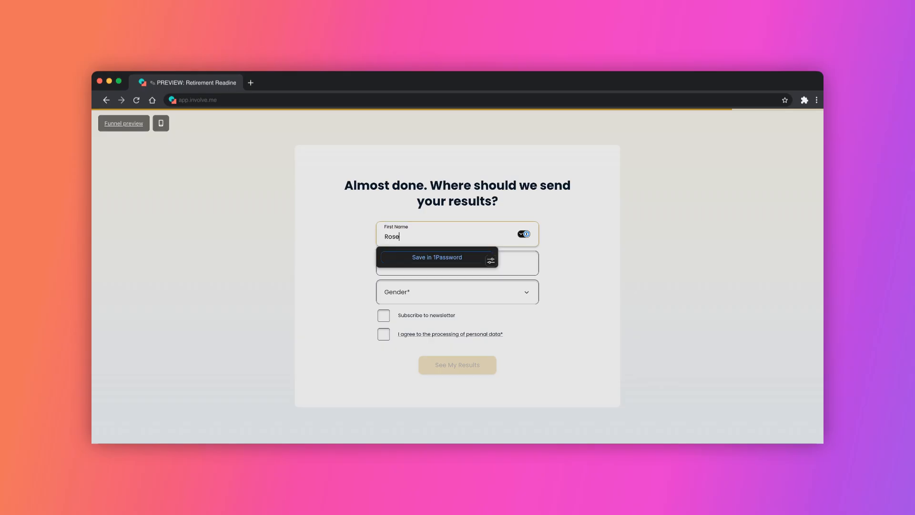
Step: Enter the contact's first and last name, choose Female as gender, and tick data-processing consent
key(Tab)
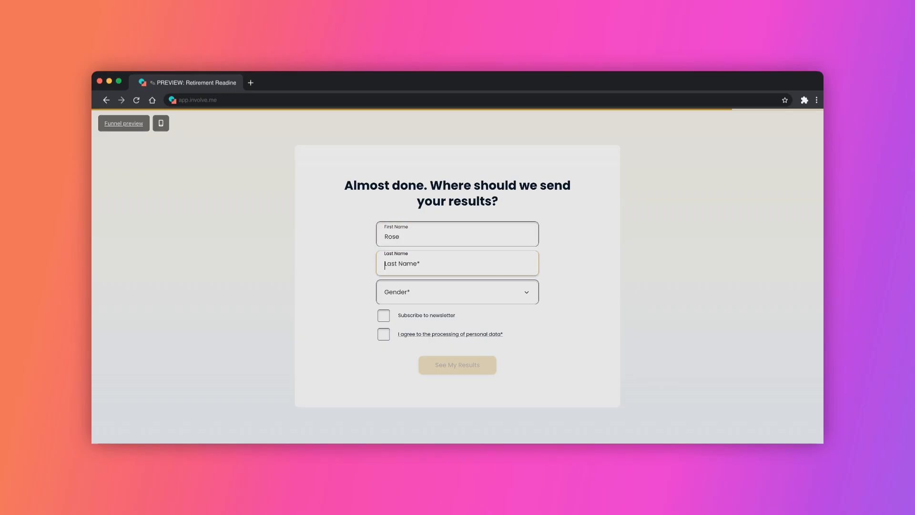
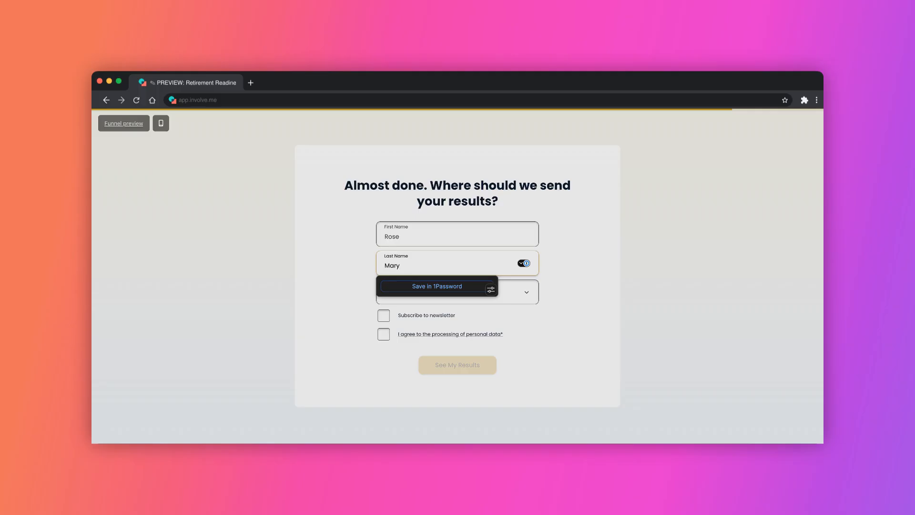
key(Tab)
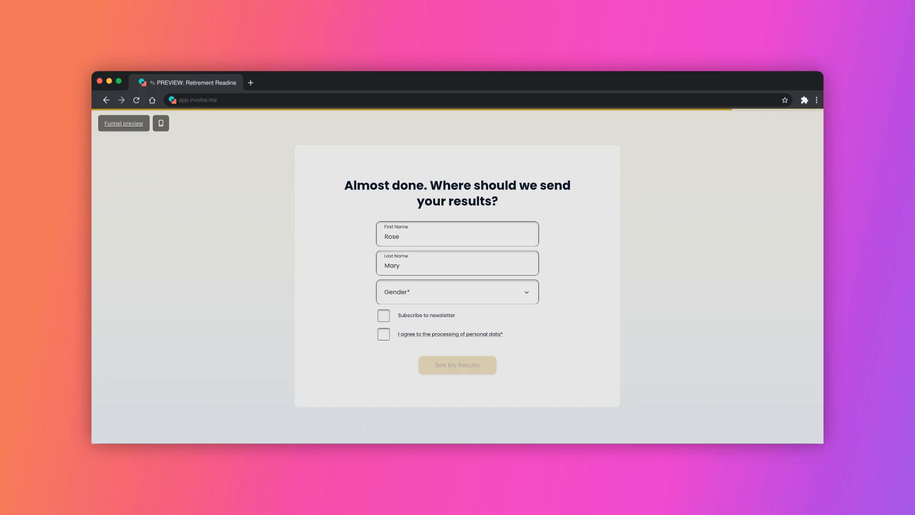
click(458, 292)
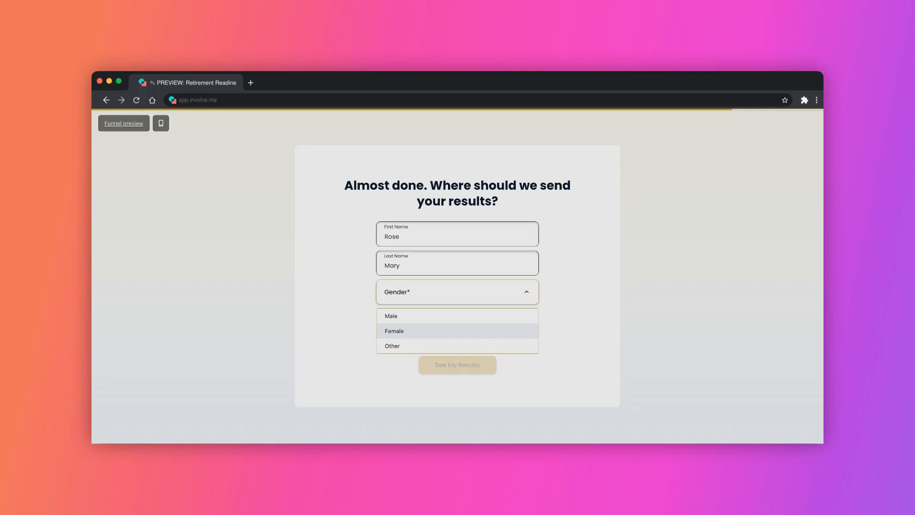
click(406, 332)
click(384, 334)
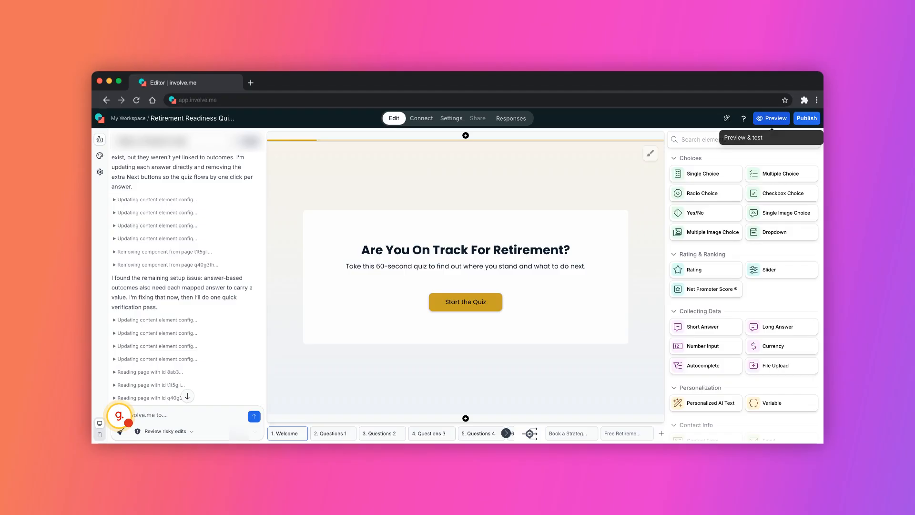
Step: Start a new preview and answer the plan question, Within 5 years, and $250k to $500k
click(770, 118)
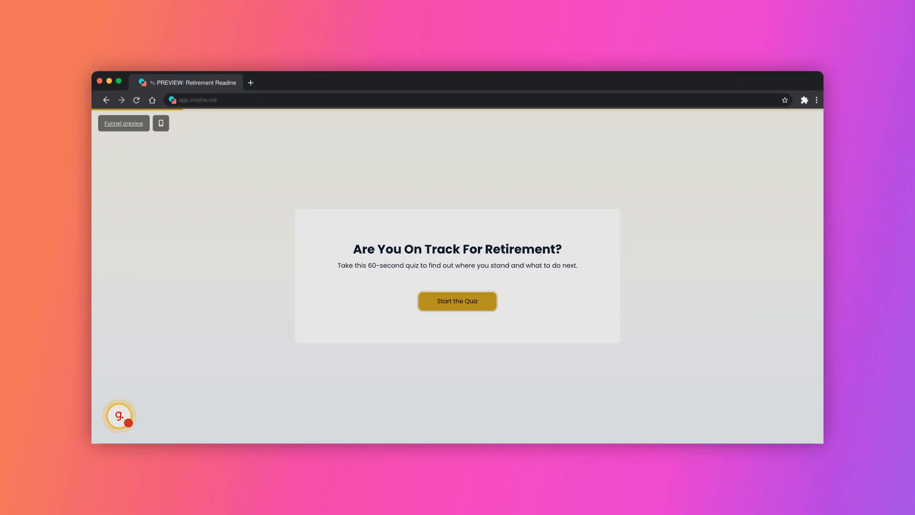
click(457, 302)
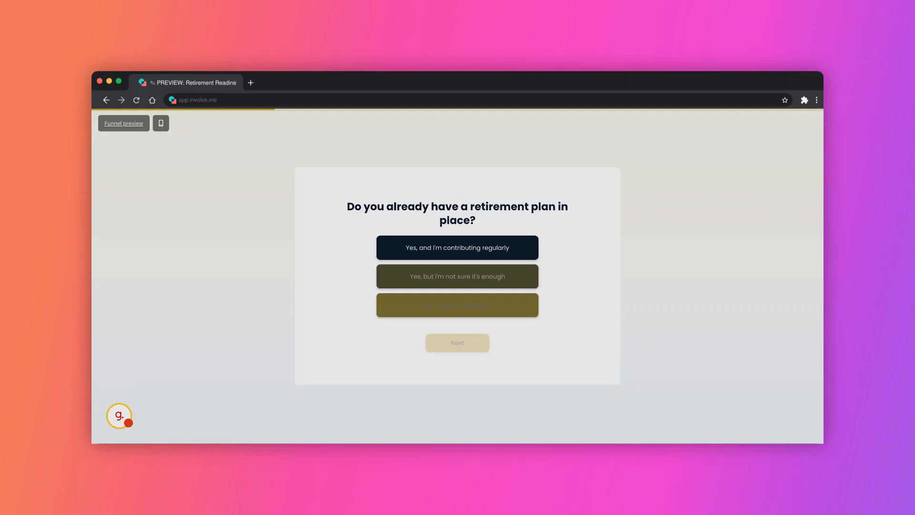
click(458, 248)
click(458, 242)
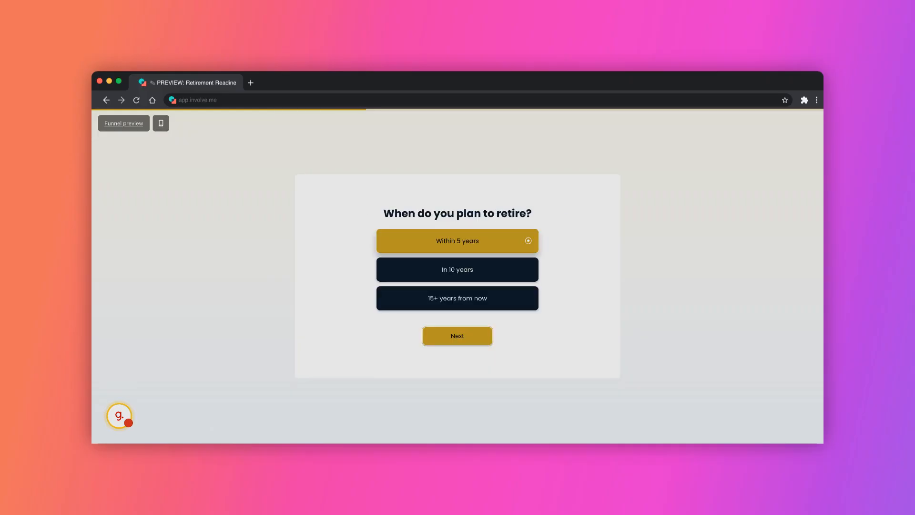
click(457, 335)
click(458, 261)
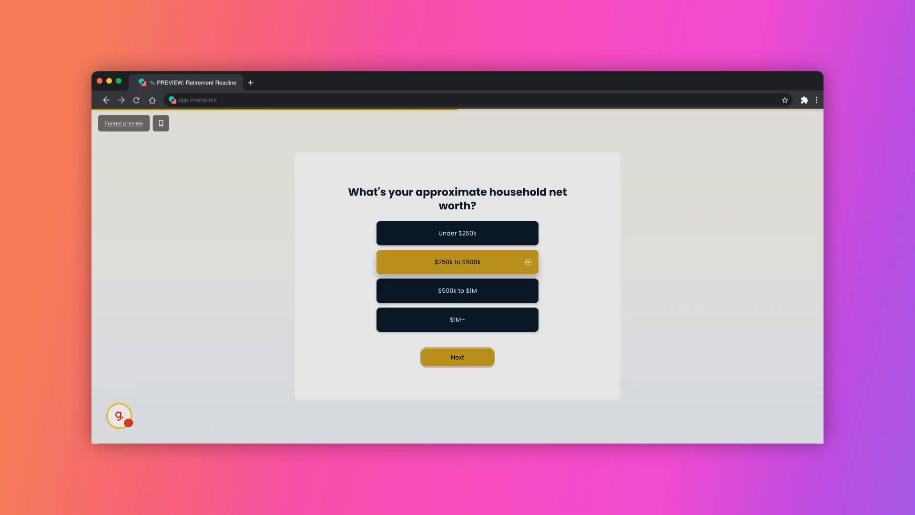
click(458, 357)
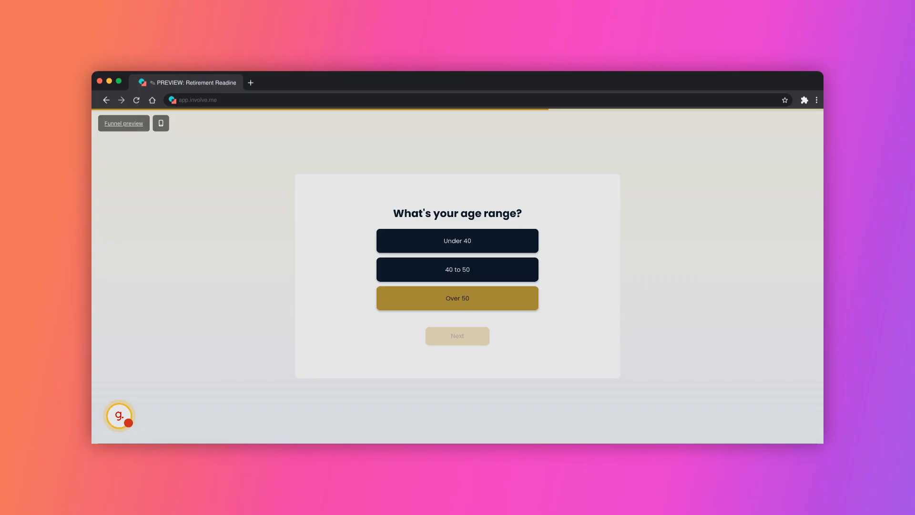
Step: Answer Over 50 for age and Healthcare costs as the biggest concern, then submit
click(457, 298)
click(457, 336)
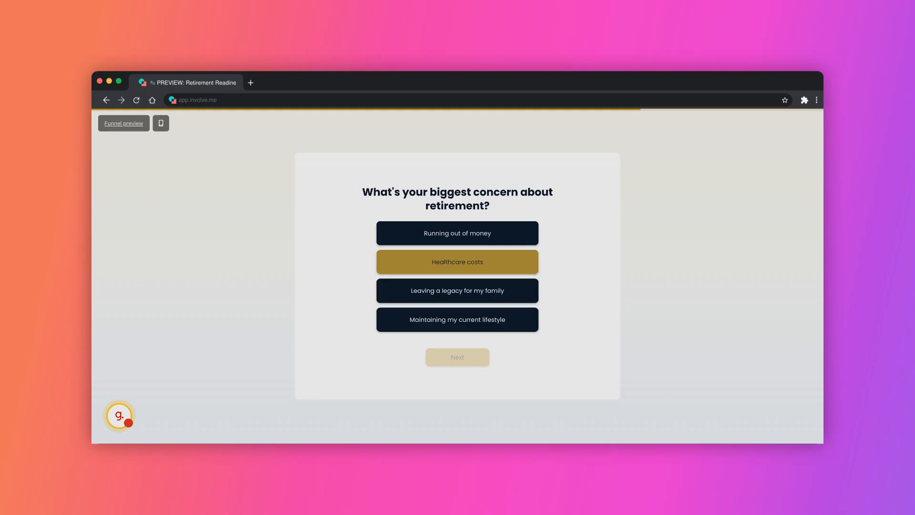
click(458, 262)
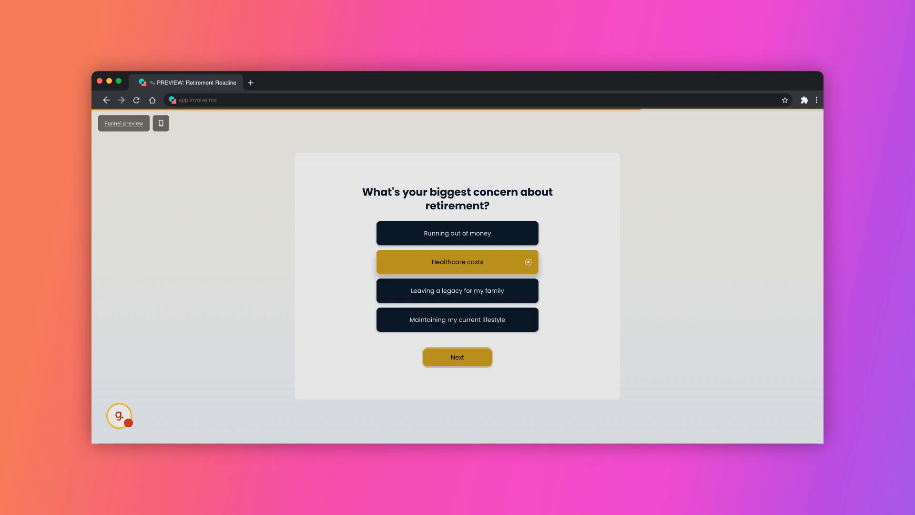
key(Return)
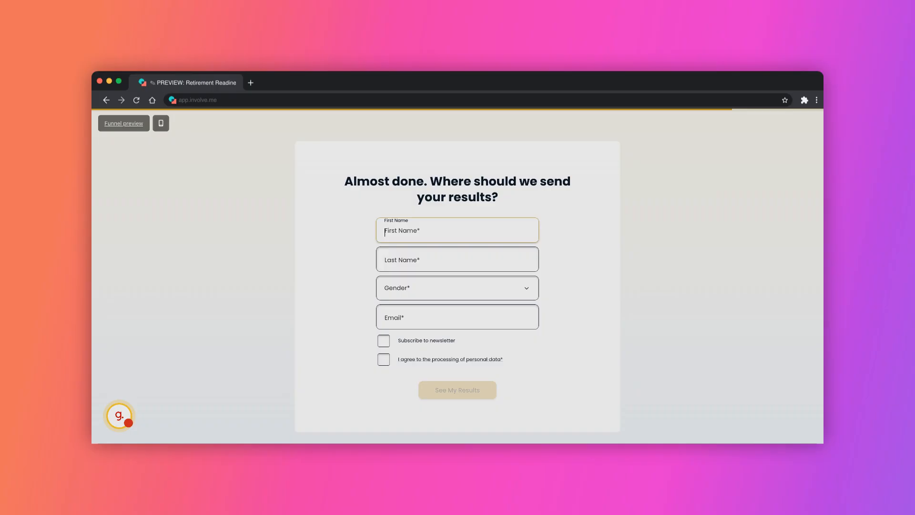
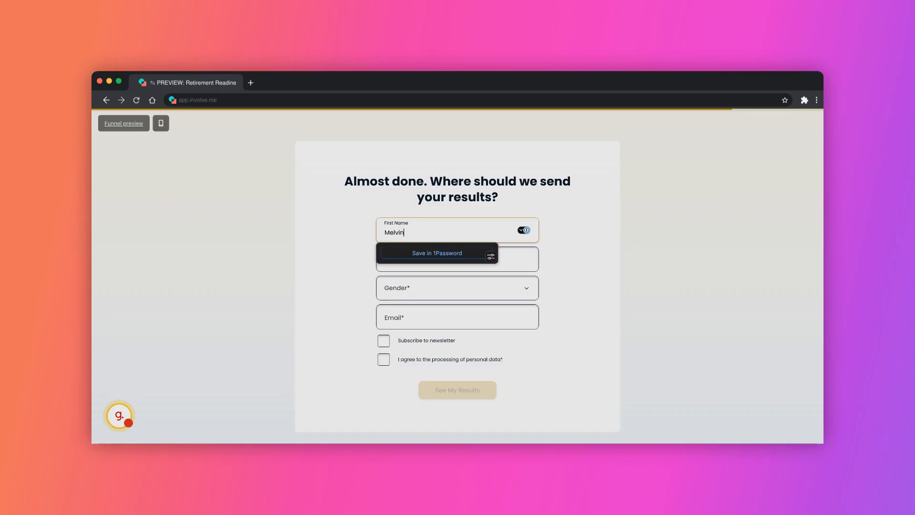
Step: Fill in the contact's first and last name, keep Male as gender, enter an e-mail, and tick consent
key(Tab)
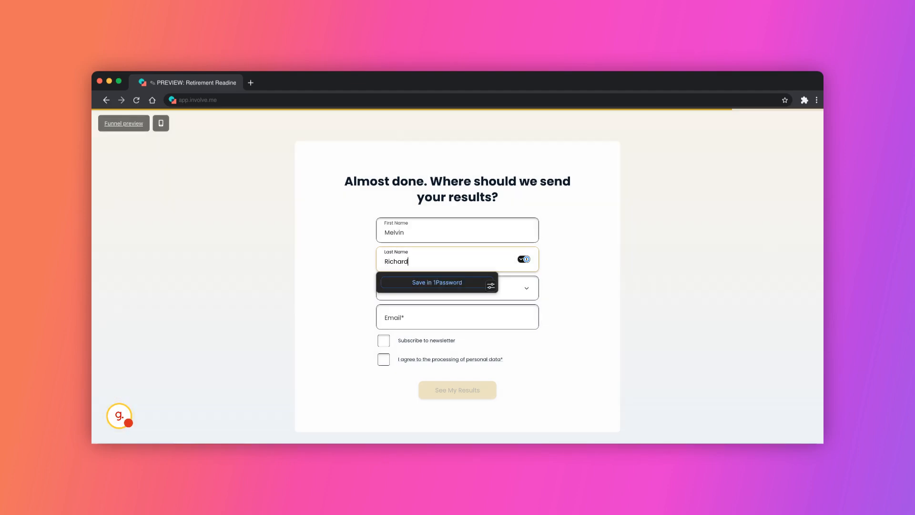
key(Tab)
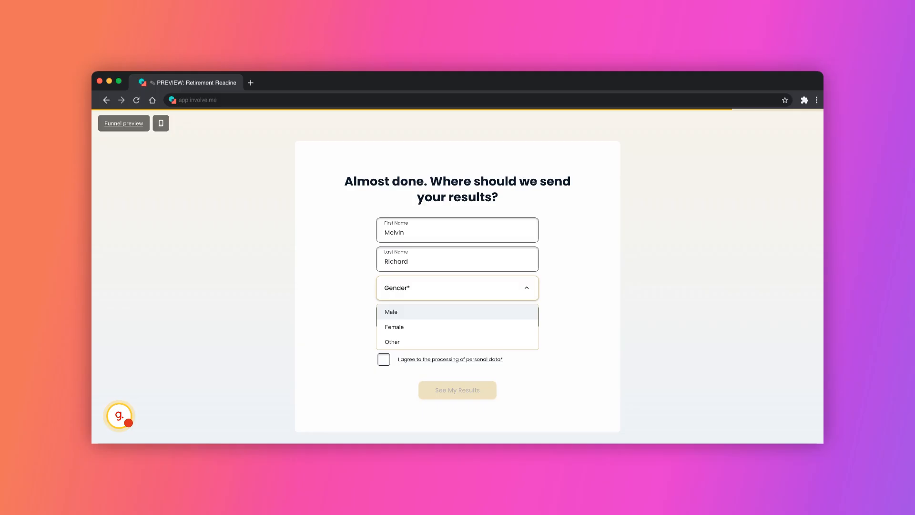
key(Tab)
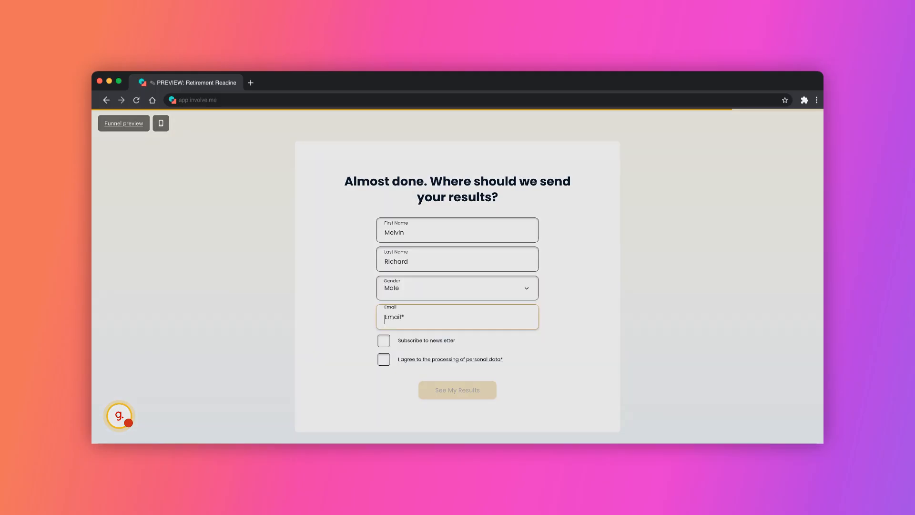
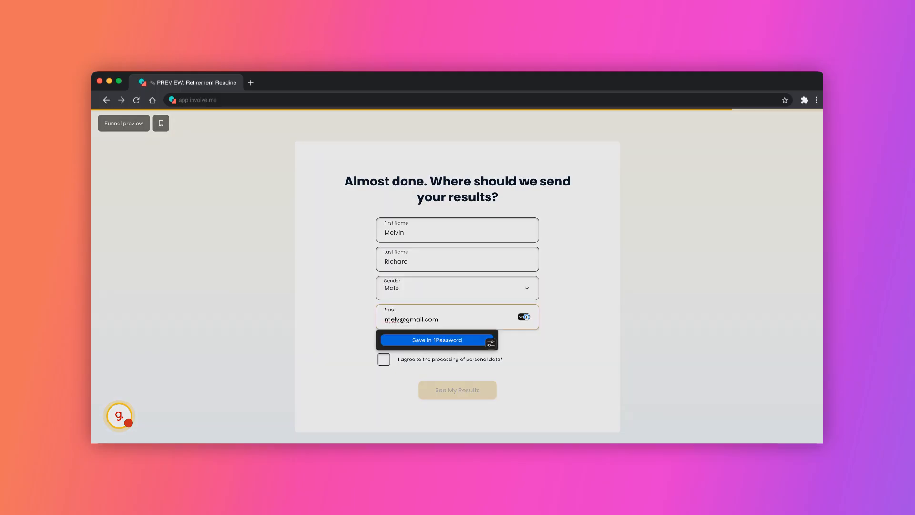
click(384, 359)
key(Tab)
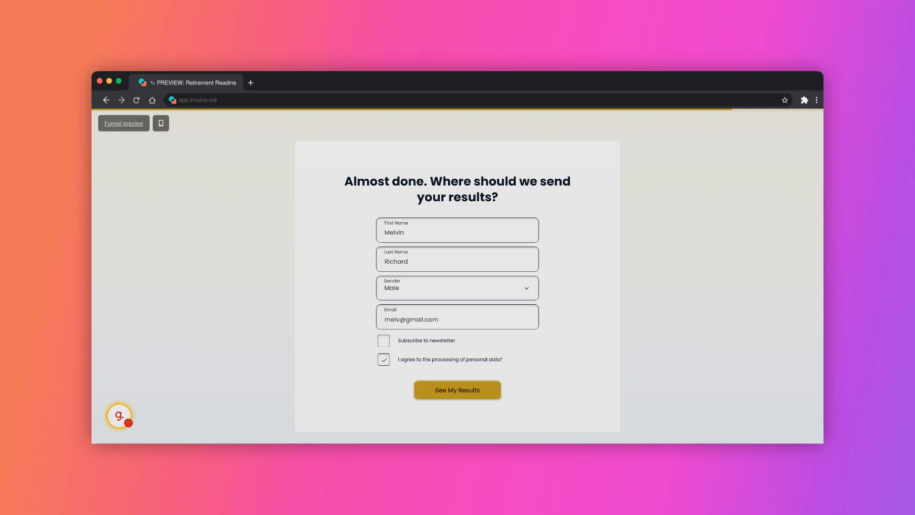